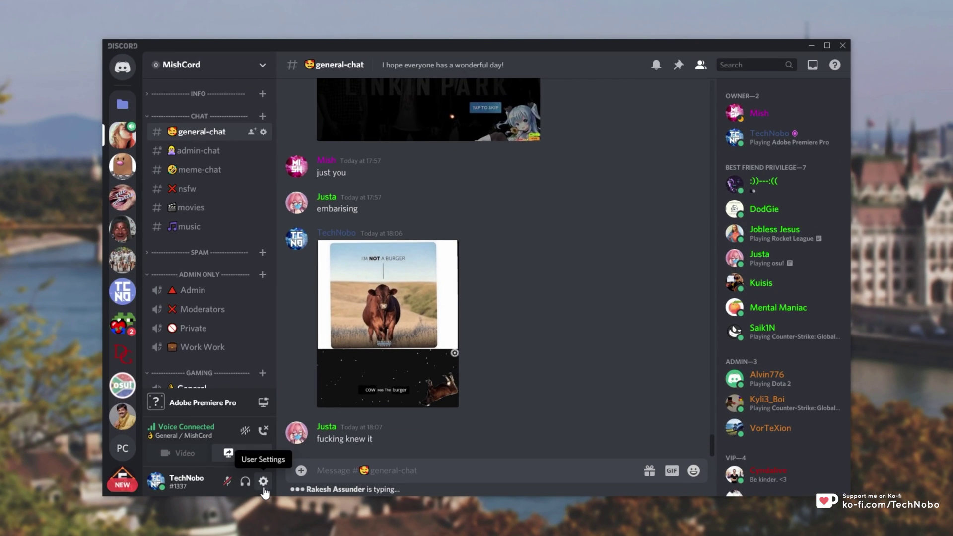
# - In User Settings, open Subscriptions and scroll down to the Xbox Game Pass Ultimate Nitro offer
pyautogui.click(263, 486)
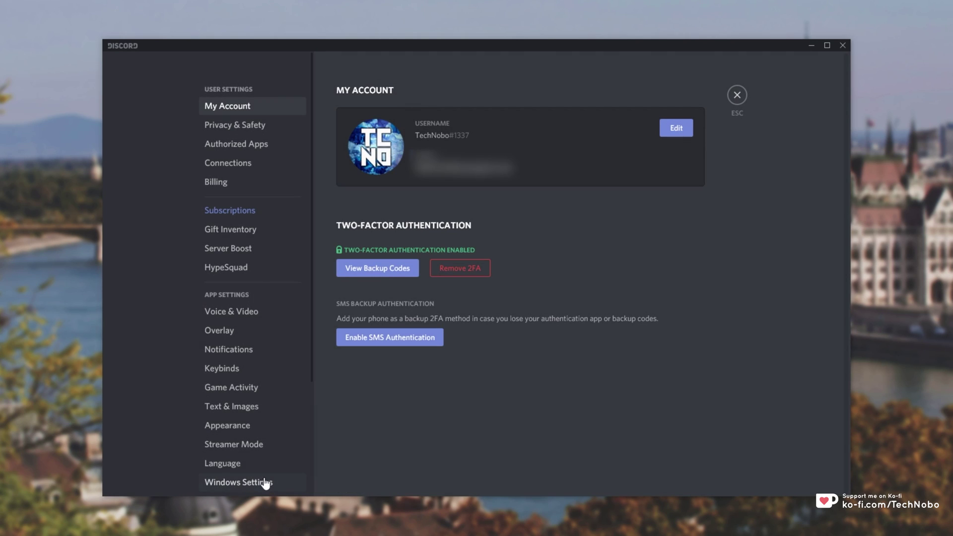
pyautogui.click(248, 215)
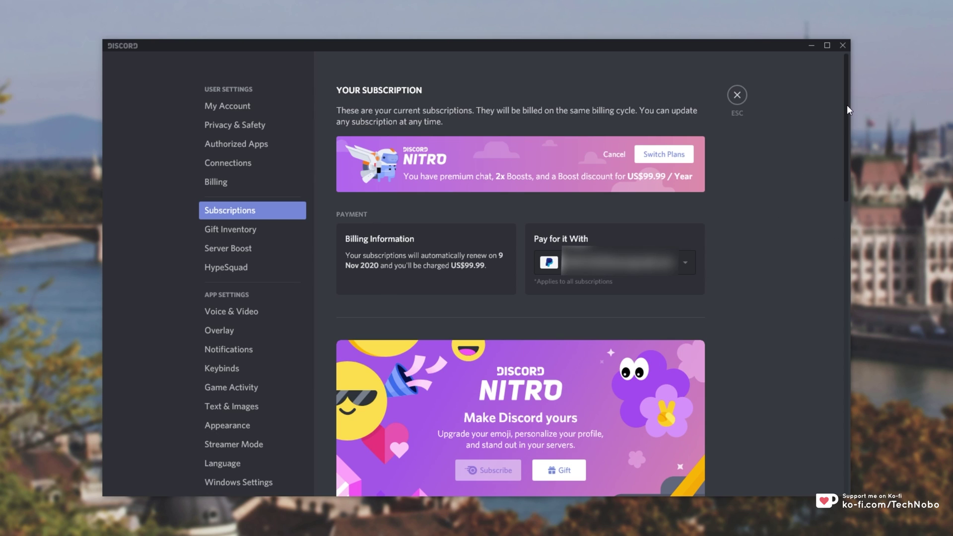
pyautogui.moveTo(846, 105); pyautogui.dragTo(834, 390)
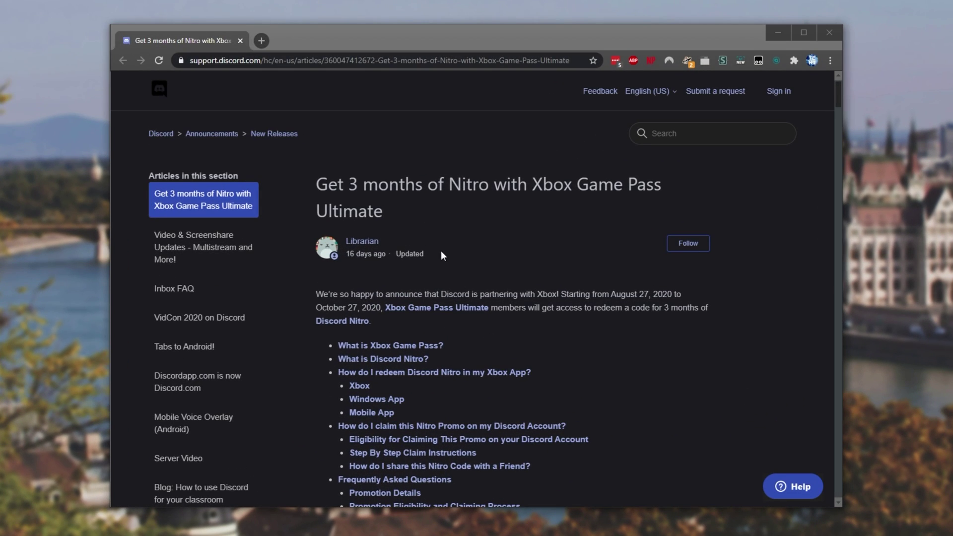
# - Highlight 'Xbox Game Pass Ultimate', then 'Get 3 months of Nitro' in the article title, and clear it
pyautogui.moveTo(532, 185); pyautogui.dragTo(614, 219)
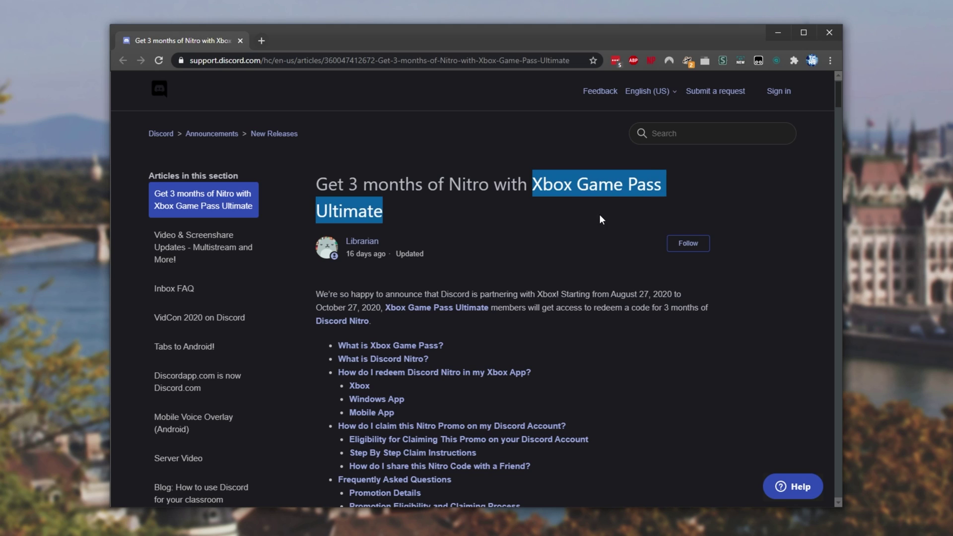
pyautogui.moveTo(316, 184); pyautogui.dragTo(488, 186)
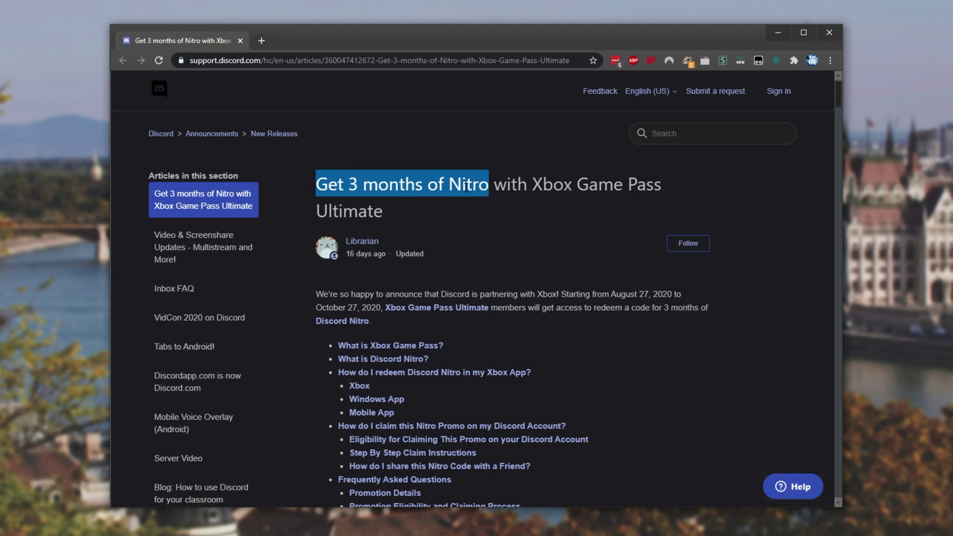
pyautogui.click(490, 207)
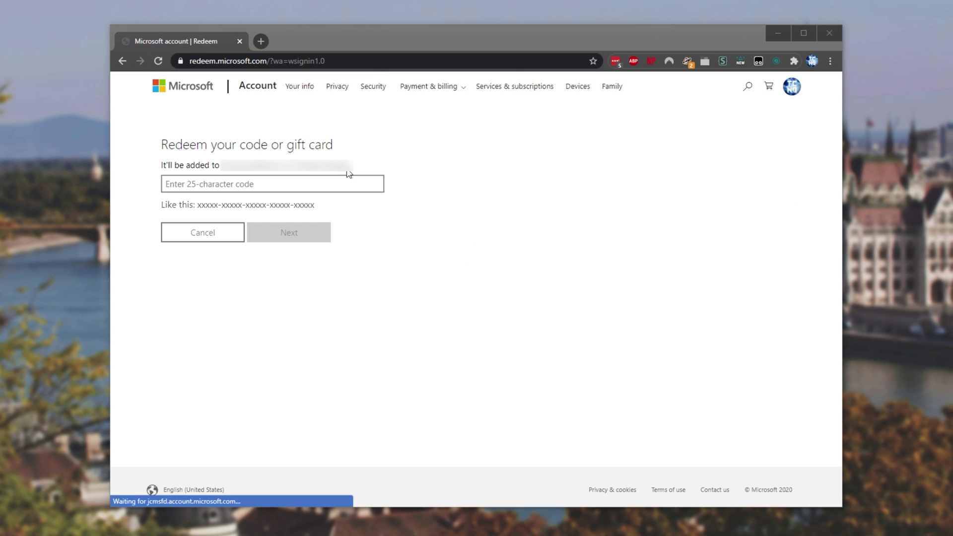
# - Paste the 25-character Nitro perk code into the Microsoft redeem field and submit it
pyautogui.click(298, 185)
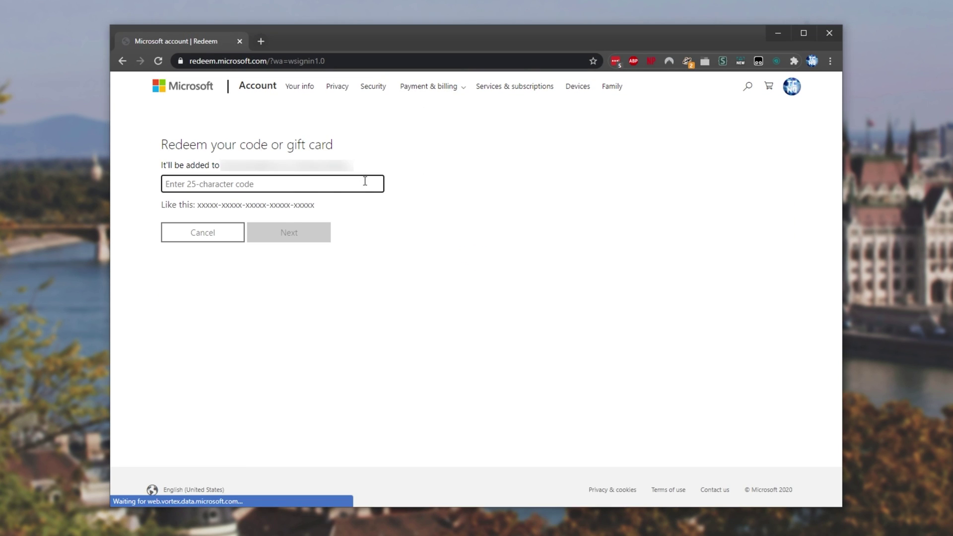
pyautogui.hotkey('ctrl', 'v')
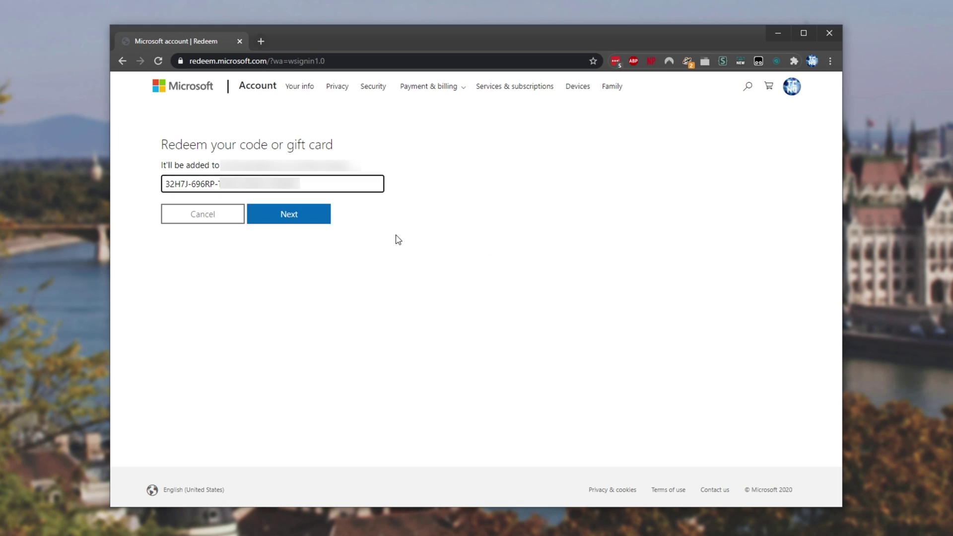
pyautogui.click(286, 217)
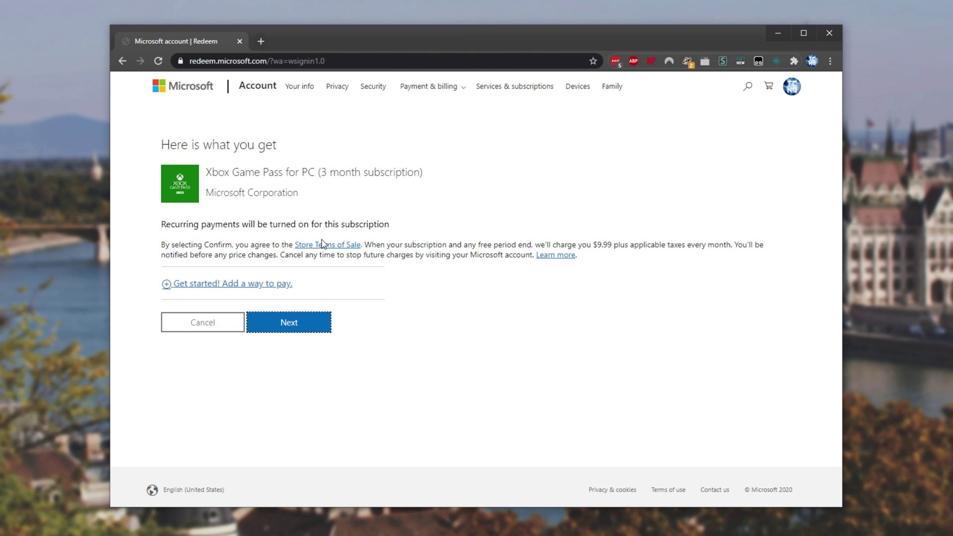
# - Choose PayPal as the payment method and sign in to PayPal in a new window
pyautogui.click(323, 325)
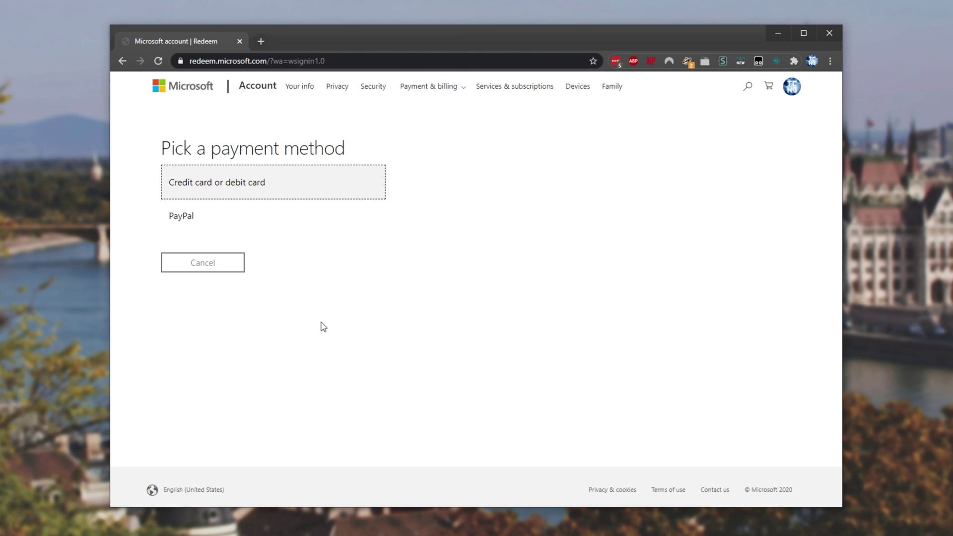
pyautogui.click(376, 179)
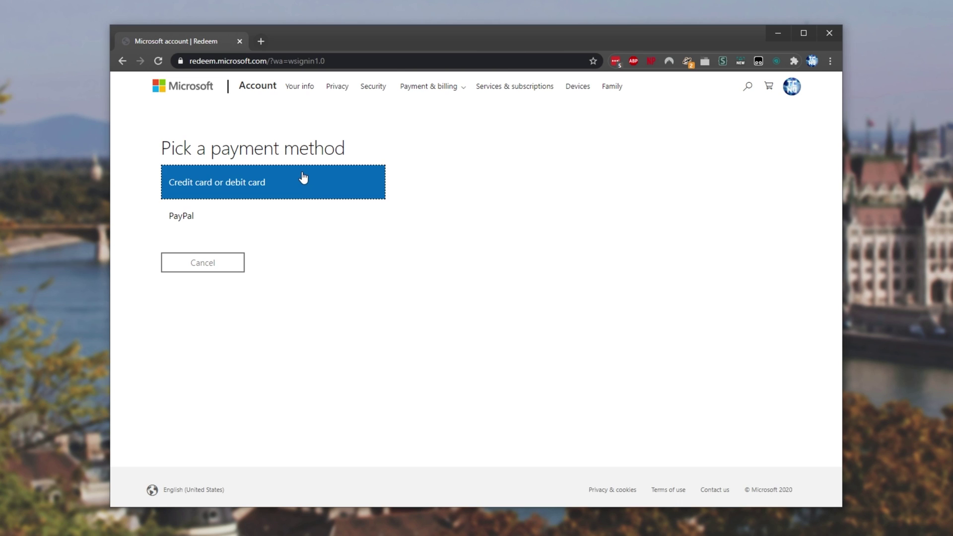
pyautogui.click(250, 207)
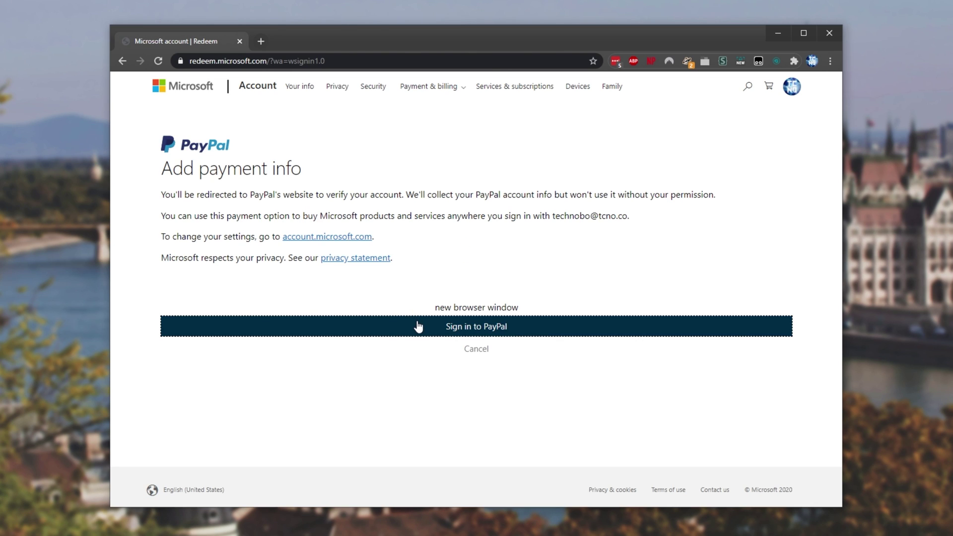
pyautogui.click(418, 325)
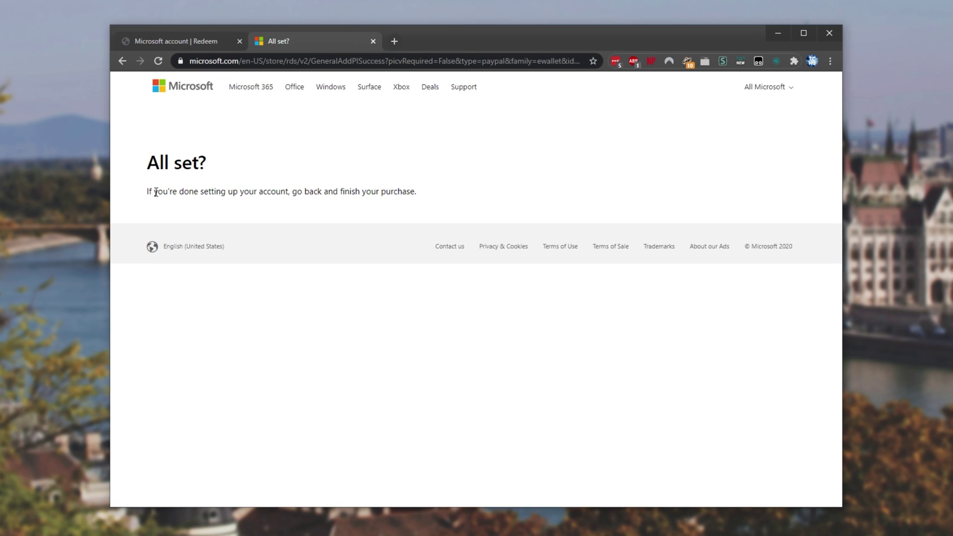
# - Back on the Redeem tab, confirm the PayPal sign-in succeeded
pyautogui.moveTo(282, 191); pyautogui.dragTo(368, 202)
pyautogui.click(396, 212)
pyautogui.click(217, 47)
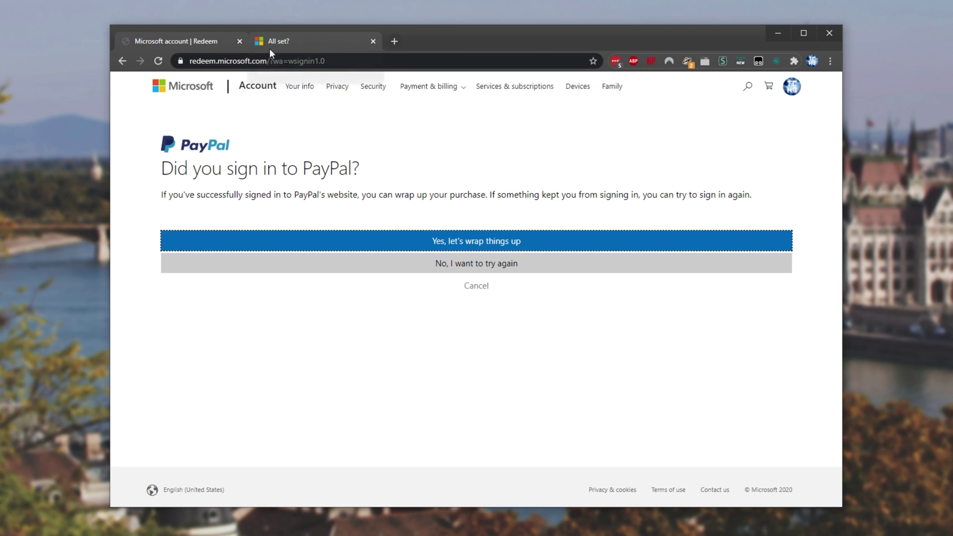
pyautogui.click(470, 240)
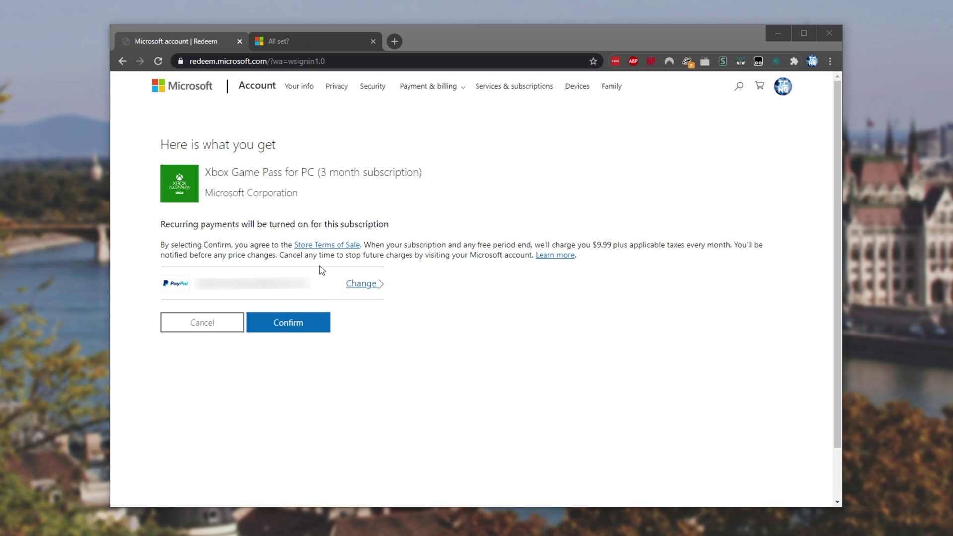
# - Confirm the Game Pass for PC redemption at $9.99 monthly and open the Discover and download games page
pyautogui.moveTo(371, 246); pyautogui.dragTo(520, 256)
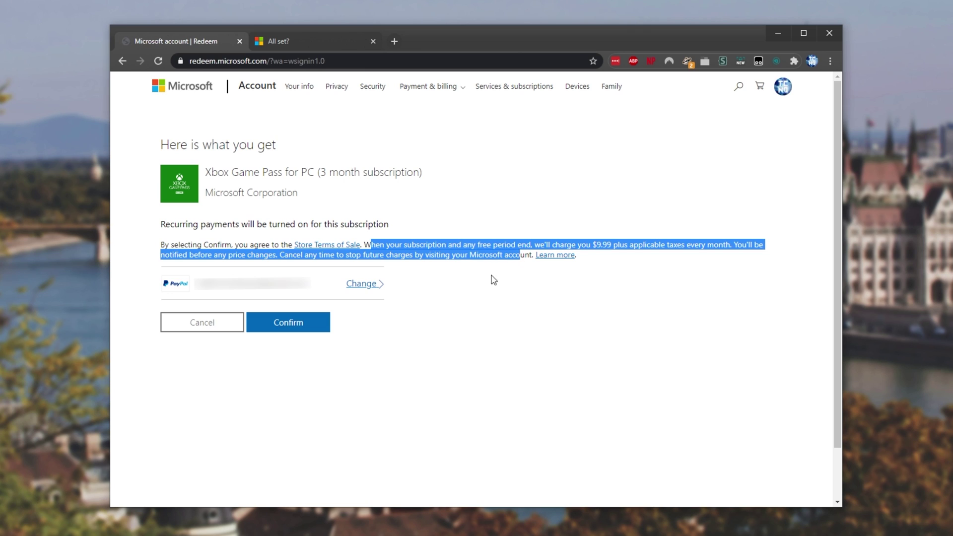
pyautogui.click(314, 329)
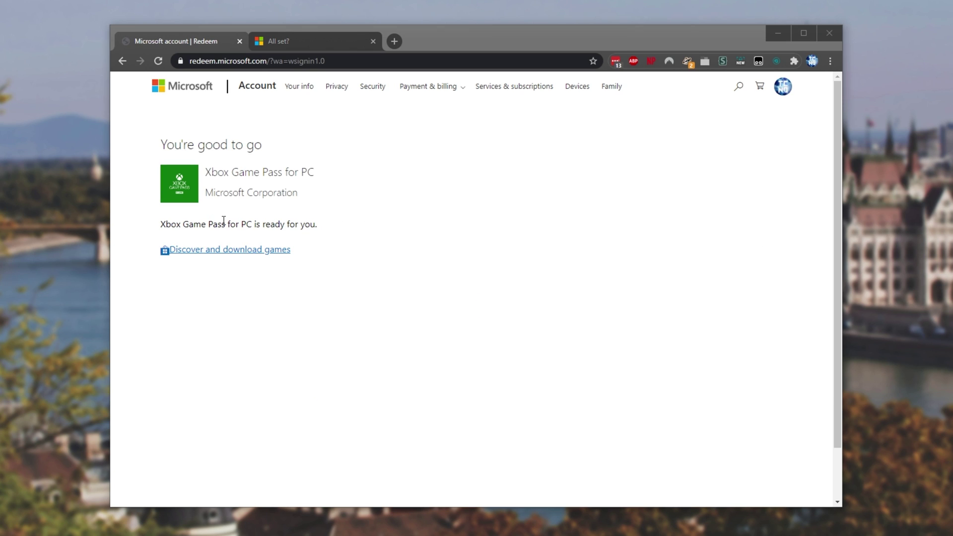
pyautogui.click(263, 249)
pyautogui.click(284, 41)
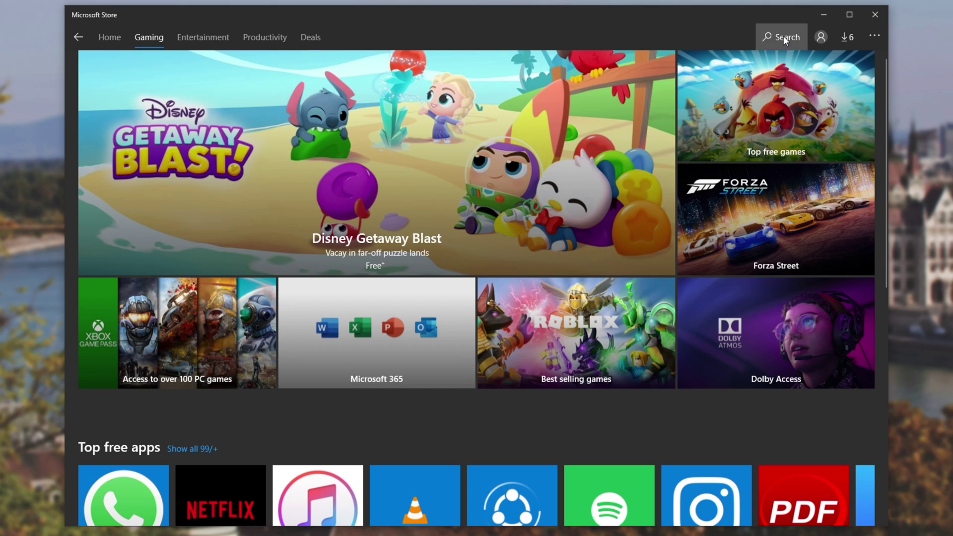
# - Search the Store for 'flight sim' and switch Microsoft Flight Simulator to the Premium Deluxe edition
pyautogui.click(783, 36)
pyautogui.write('flight sim')
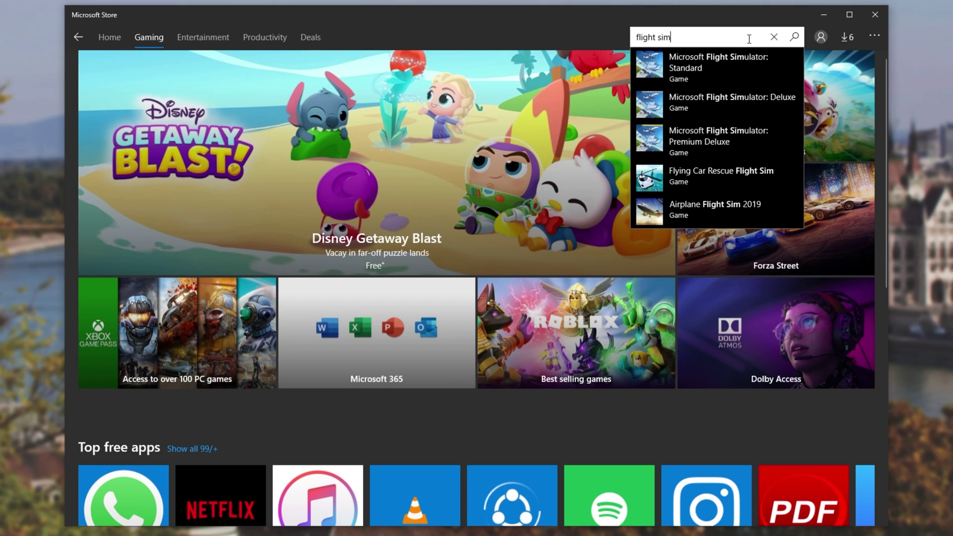
pyautogui.click(728, 82)
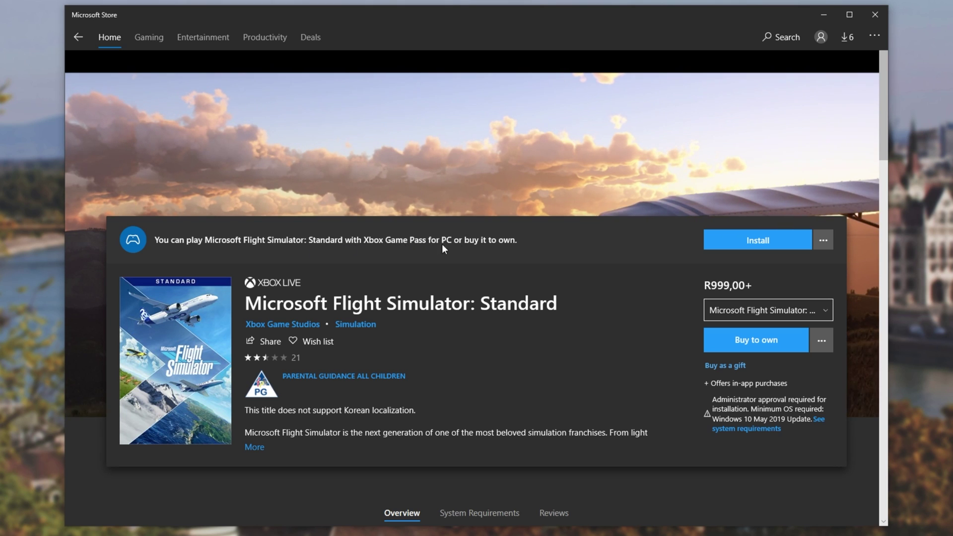
pyautogui.scroll(-3, 558, 261)
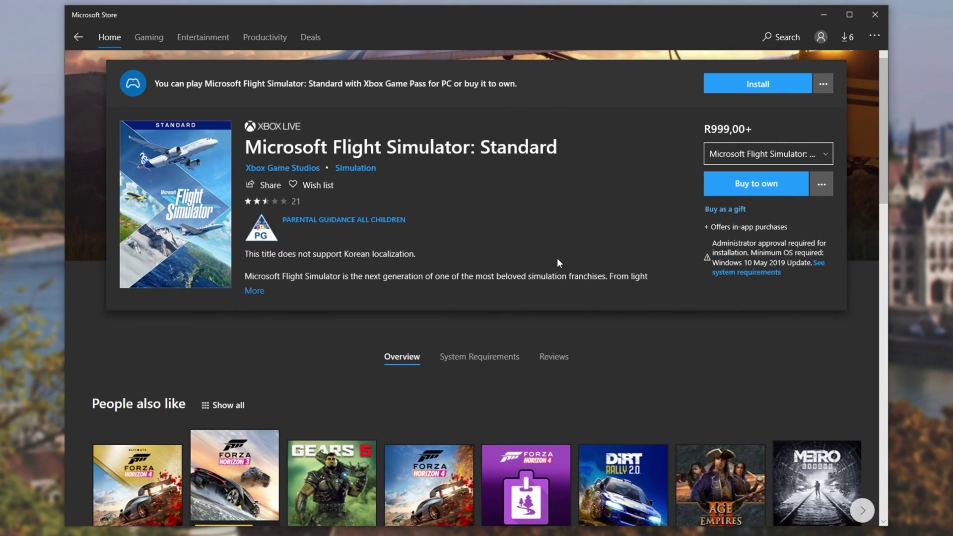
pyautogui.click(806, 154)
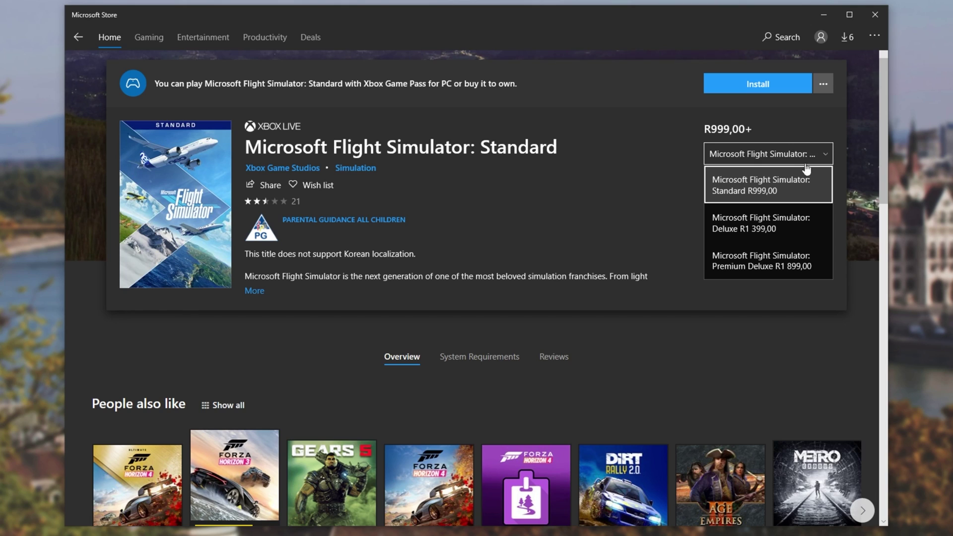
pyautogui.click(800, 258)
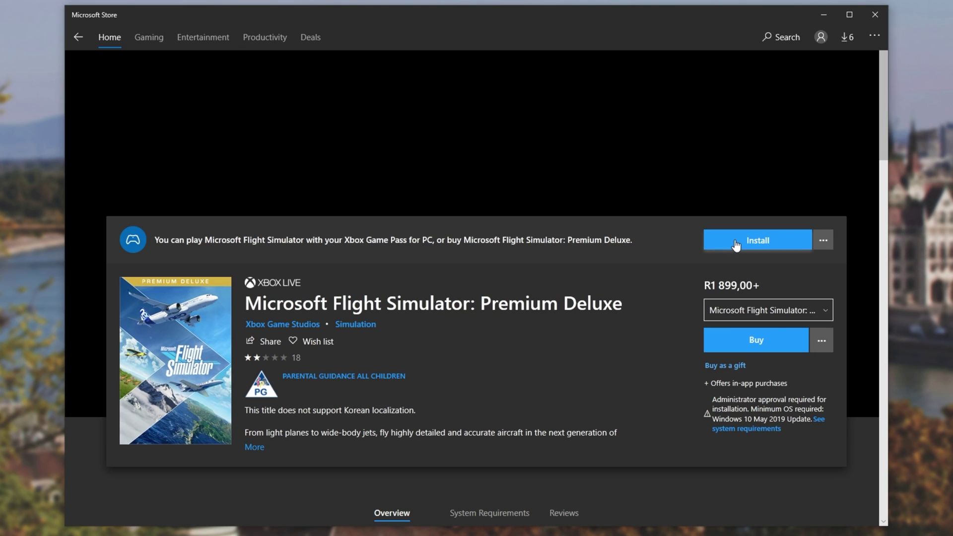
# - Install the game through Game Pass on the chosen drive and bring up the downloads queue
pyautogui.click(735, 244)
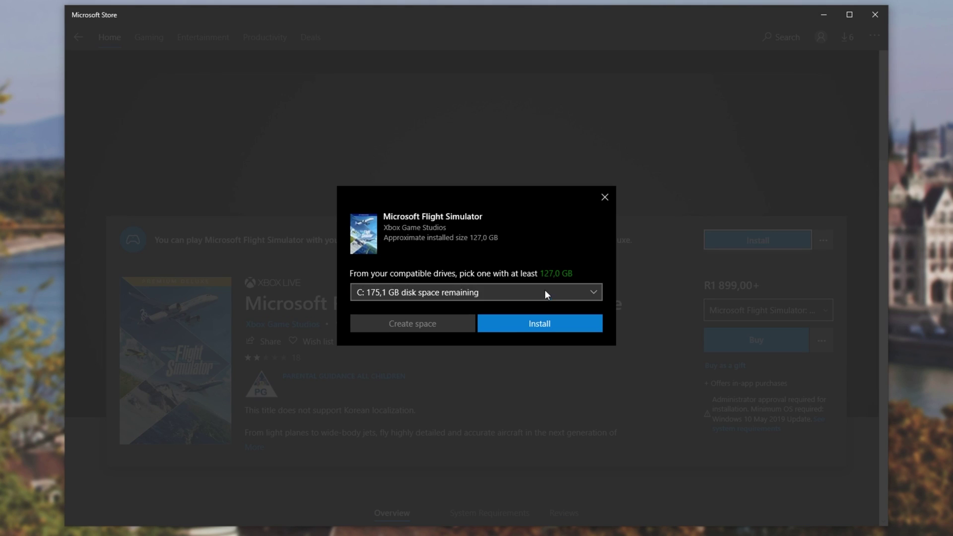
pyautogui.click(544, 294)
pyautogui.click(517, 325)
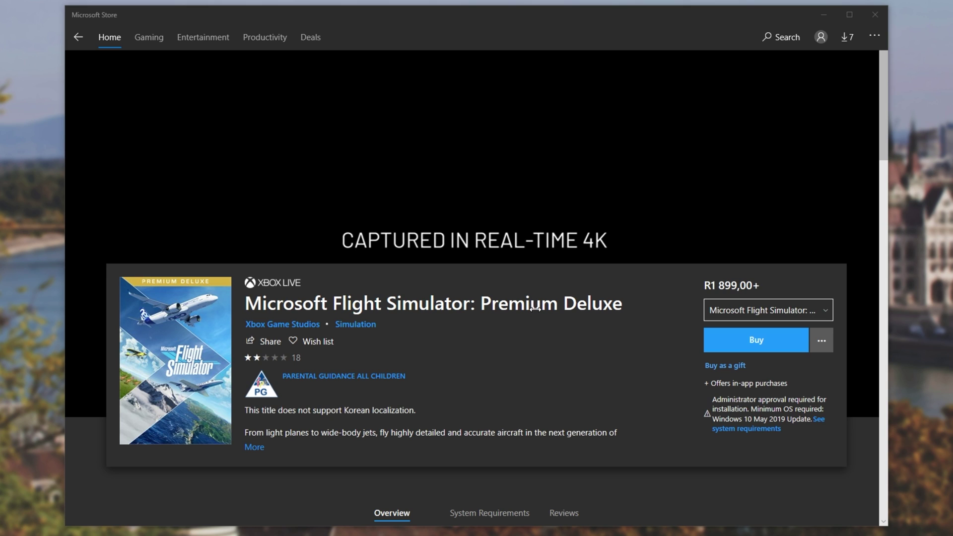
pyautogui.click(843, 41)
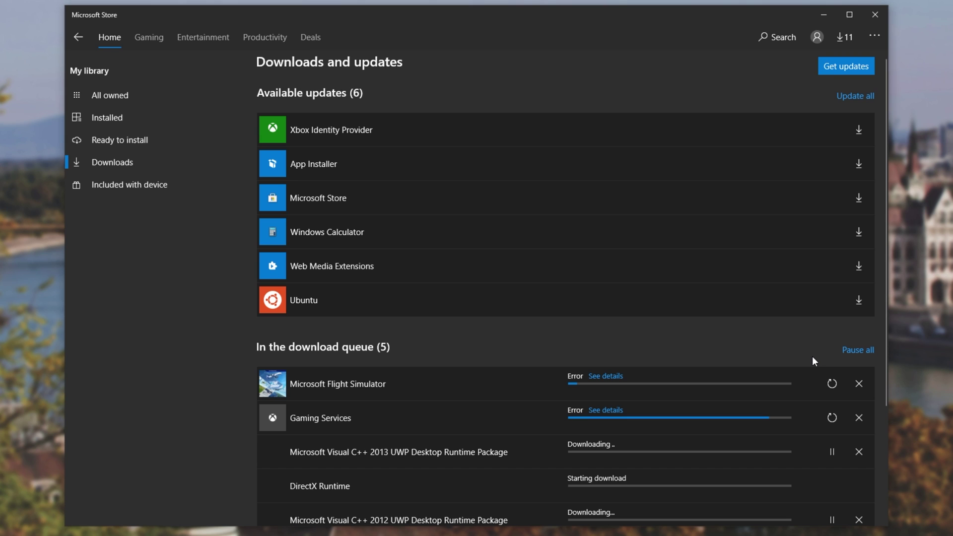
# - Scroll through the download queue, then minimise the Microsoft Store window
pyautogui.scroll(-3, 522, 457)
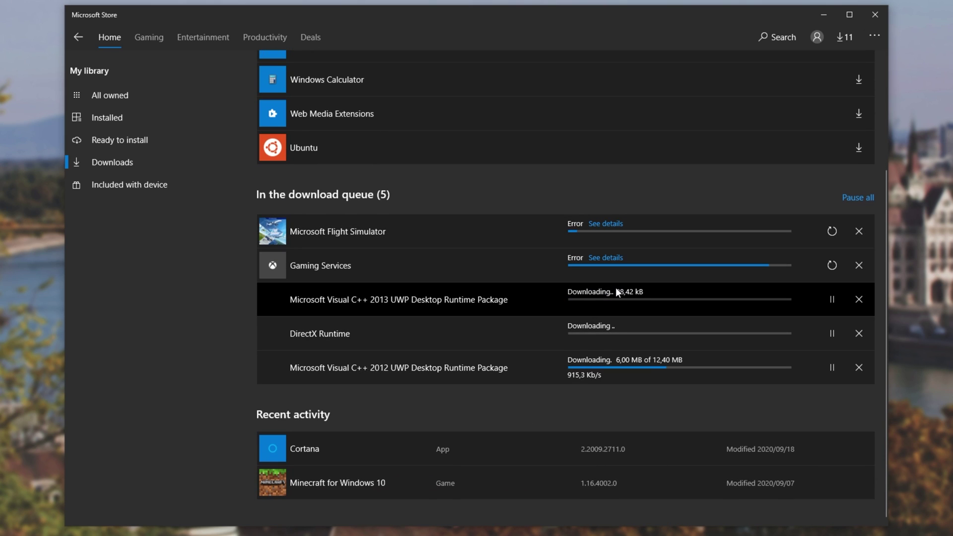
pyautogui.scroll(3, 620, 286)
pyautogui.click(820, 10)
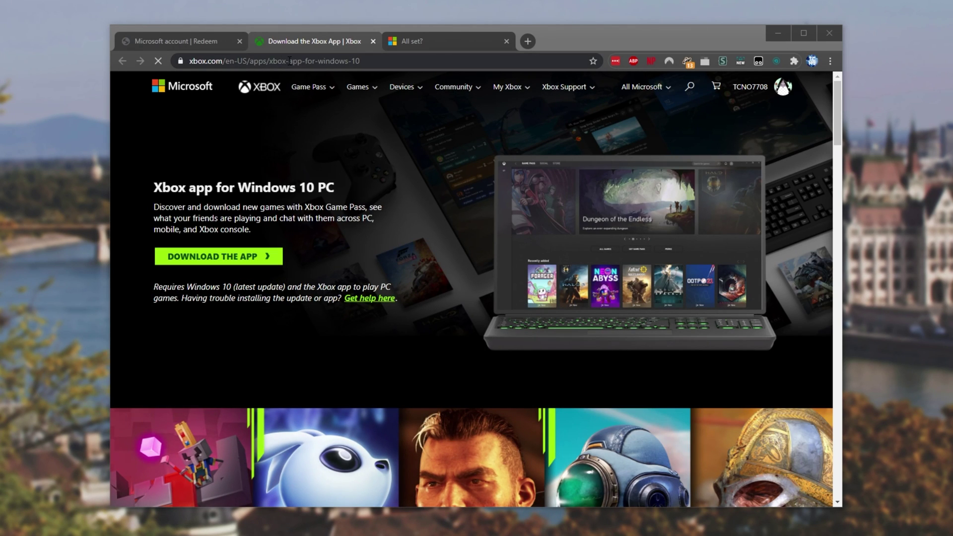
# - Switch to the Microsoft account Redeem tab in the browser
pyautogui.click(191, 49)
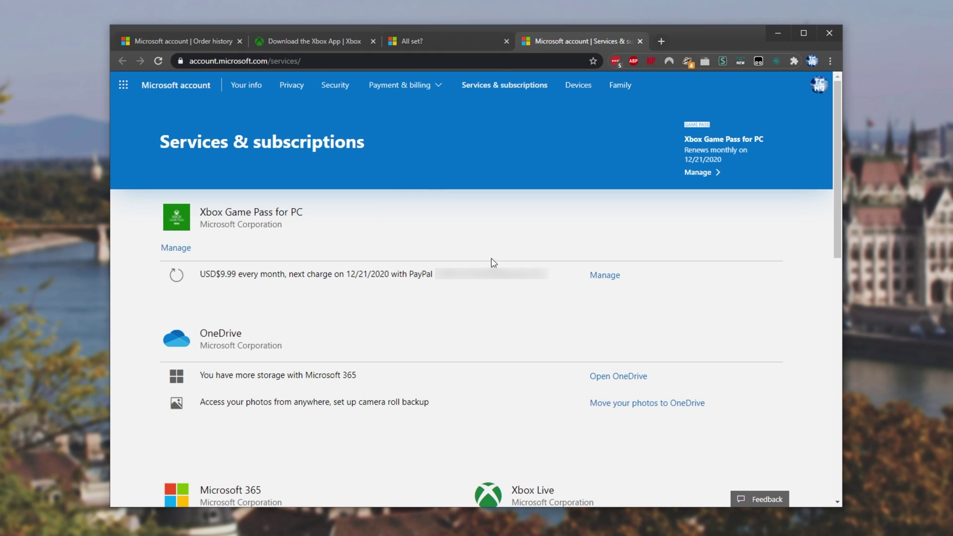
# - Manage Xbox Game Pass for PC, cancel it, and turn off recurring billing so it ends 12/21/2020
pyautogui.click(605, 277)
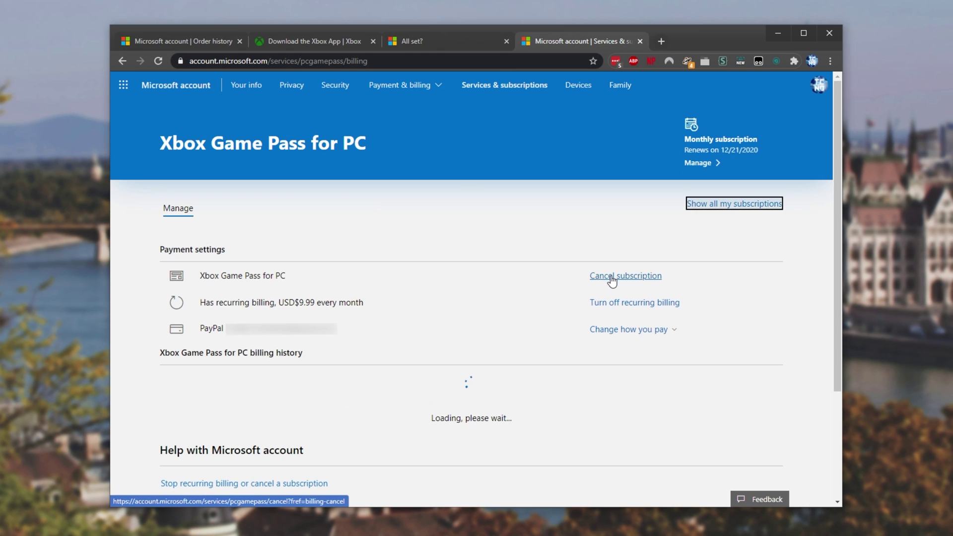
pyautogui.click(623, 284)
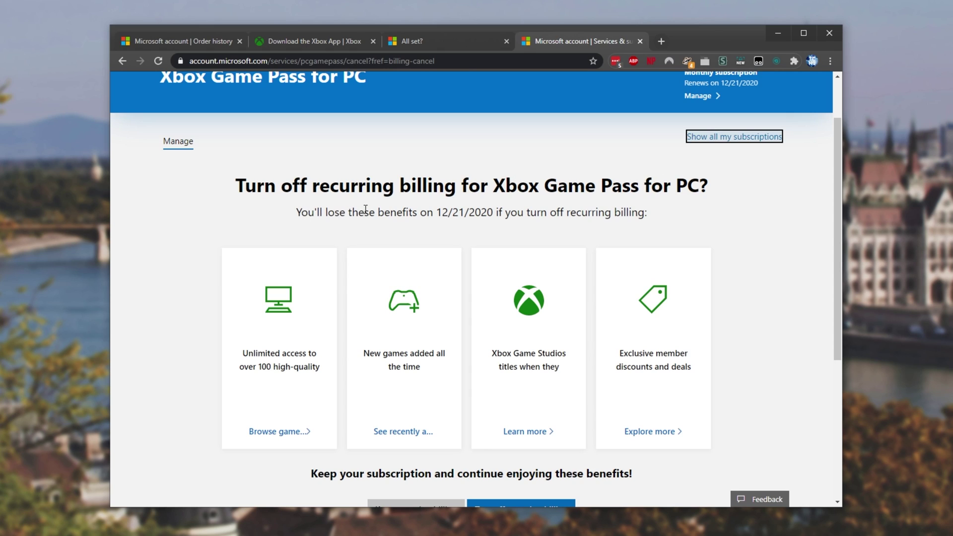
pyautogui.doubleClick(441, 212)
pyautogui.doubleClick(458, 212)
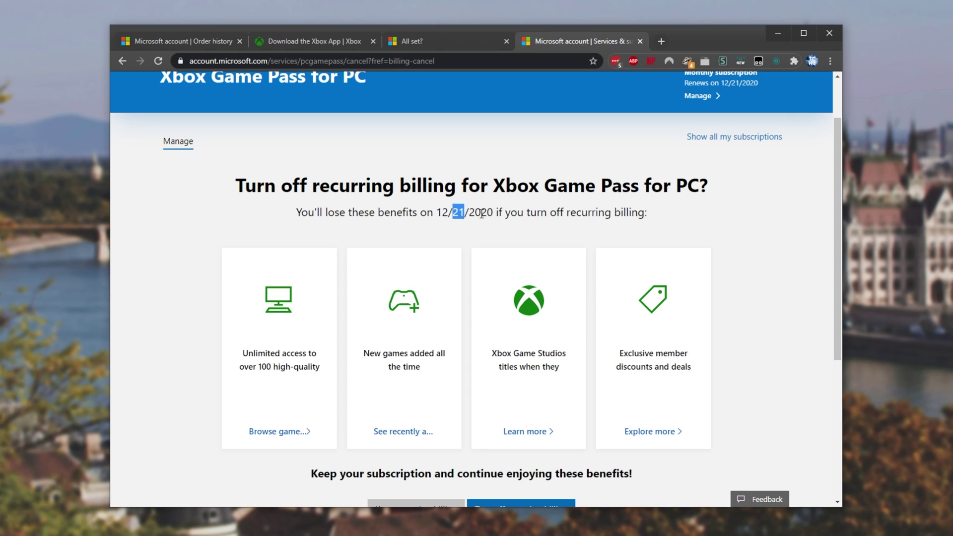
pyautogui.doubleClick(480, 211)
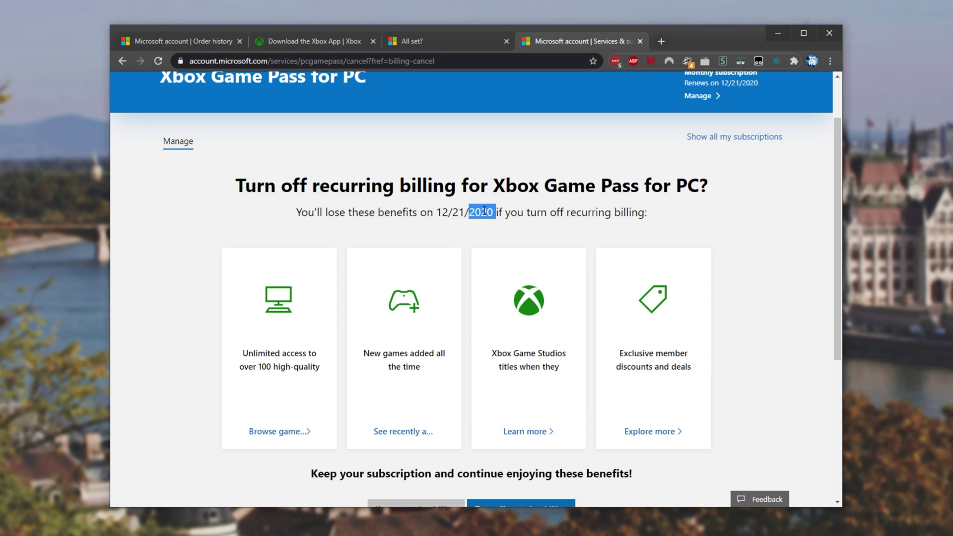
pyautogui.click(503, 215)
pyautogui.scroll(-4, 535, 207)
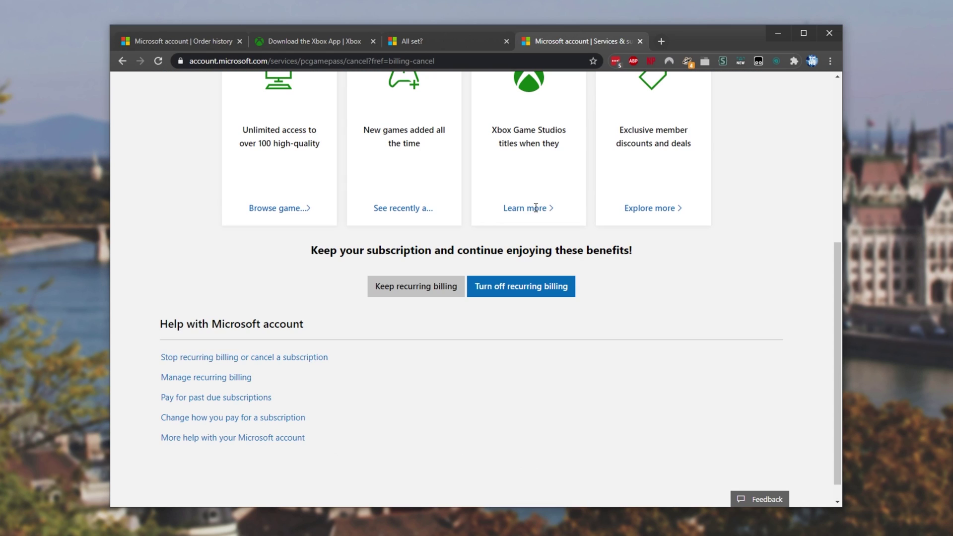
pyautogui.click(531, 292)
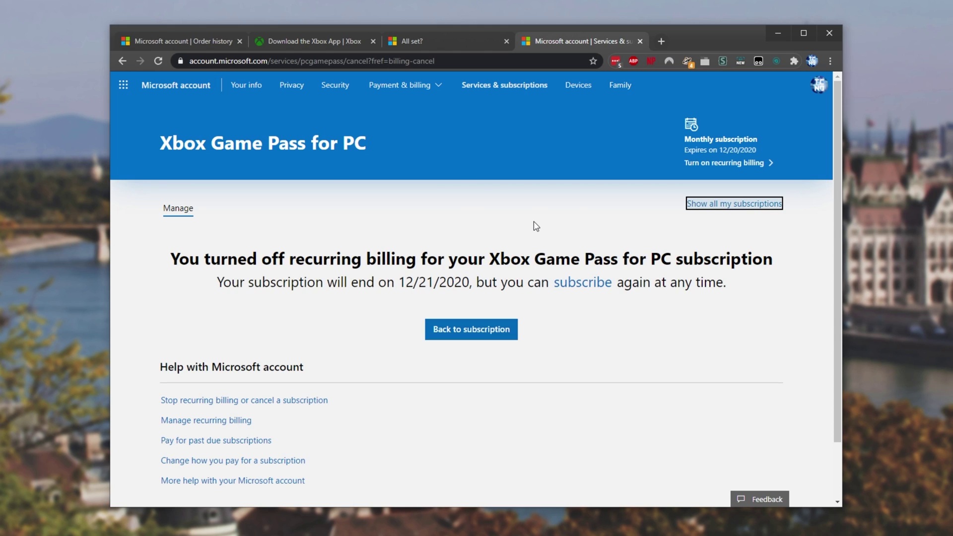
# - Go back to the subscription billing page showing recurring billing off until 12/20/2020, and restore the Chrome window
pyautogui.click(463, 329)
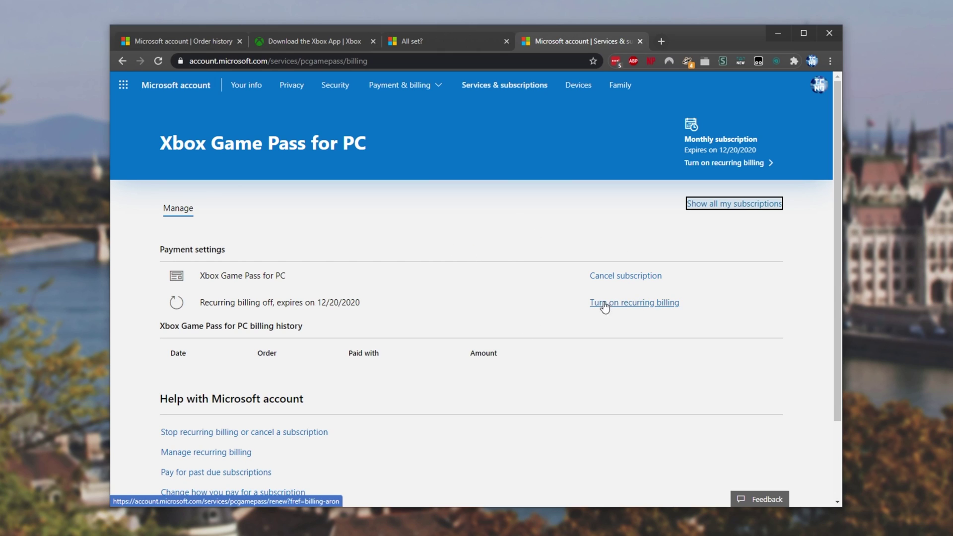
pyautogui.click(484, 280)
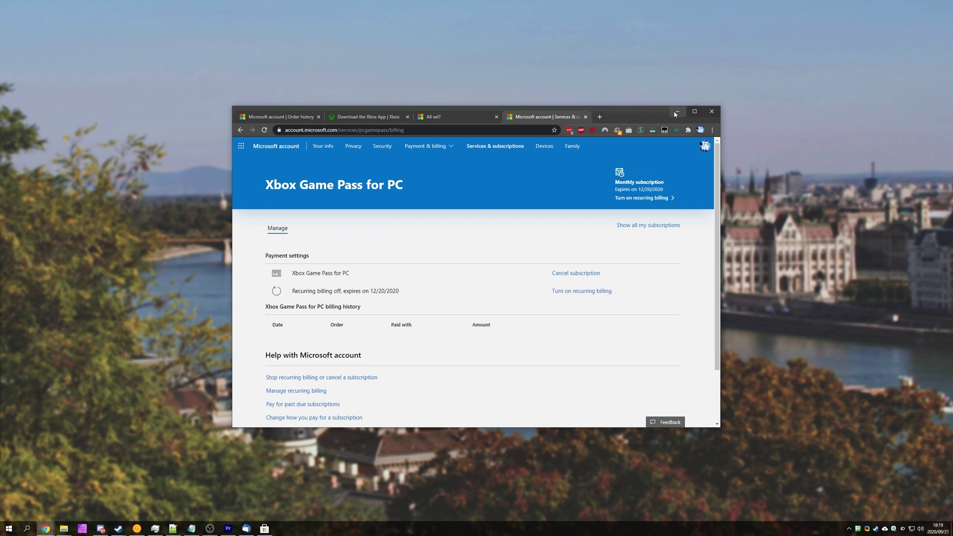